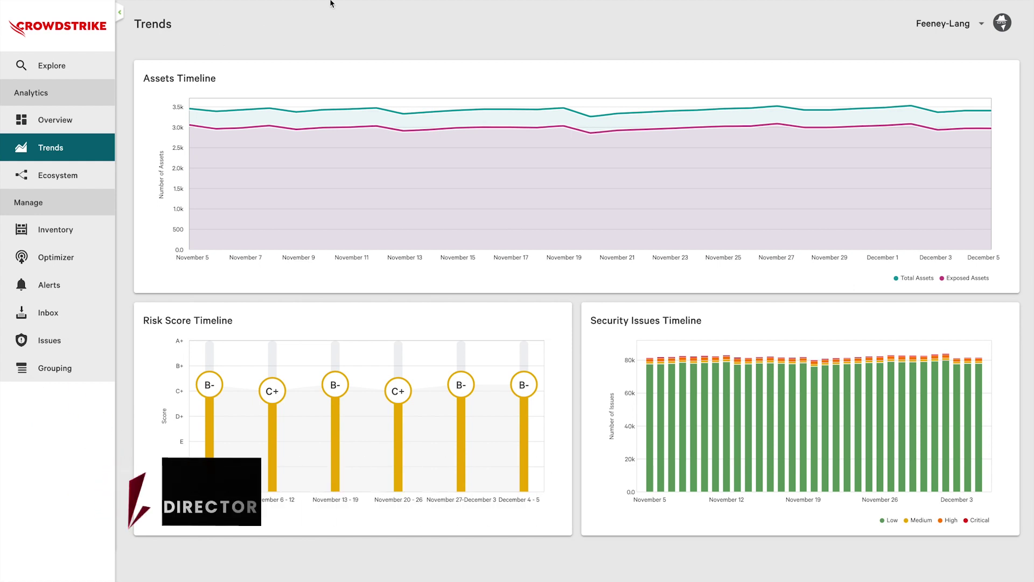
Open the Overview dashboard and scroll to the Platforms By Issues chart
{"action": "left_click", "coordinate": [60, 122]}
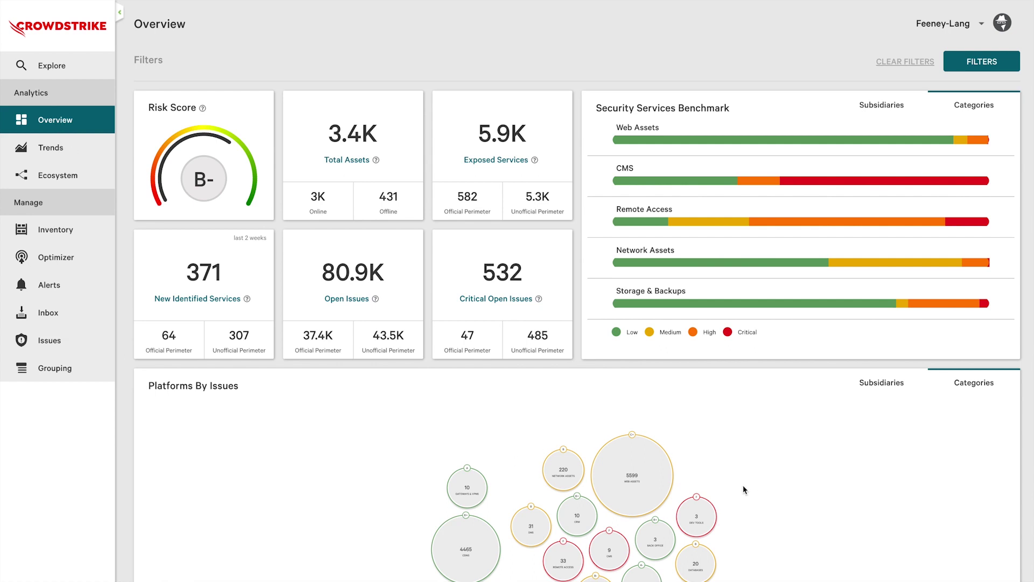
{"action": "scroll", "coordinate": [743, 489], "scroll_direction": "up", "scroll_amount": 5}
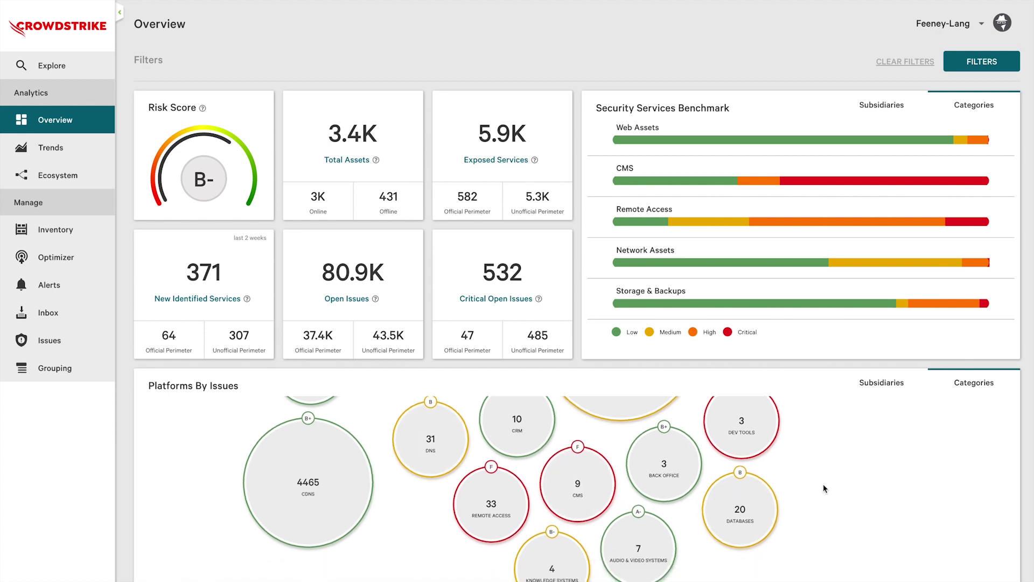
{"action": "scroll", "coordinate": [823, 483], "scroll_direction": "down", "scroll_amount": 3}
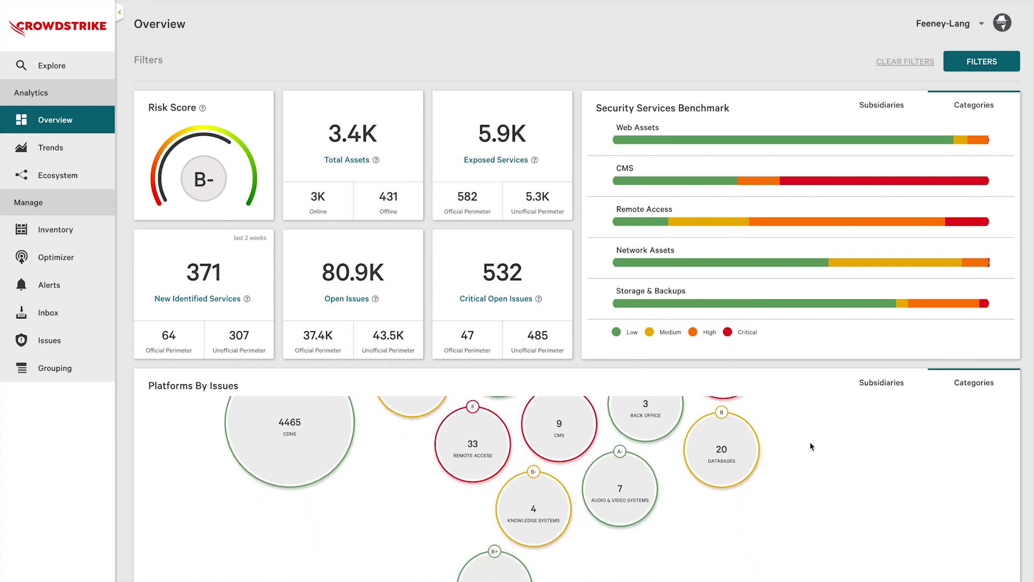
Focus the Databases bubble, expand the Web Assets (5599) bubble into its technologies, then switch to the Ecosystem map
{"action": "left_click", "coordinate": [721, 459]}
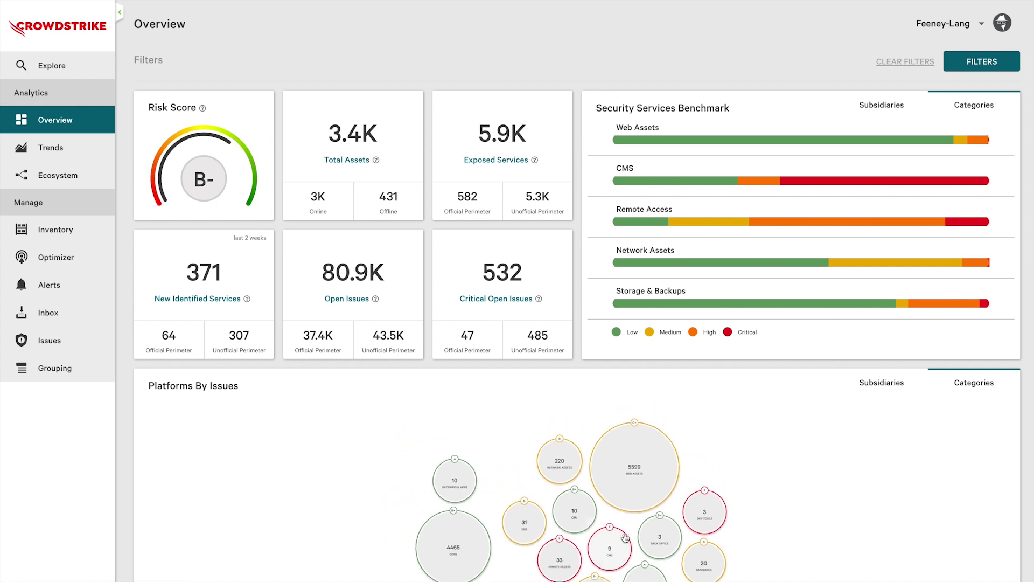
{"action": "left_click", "coordinate": [648, 473]}
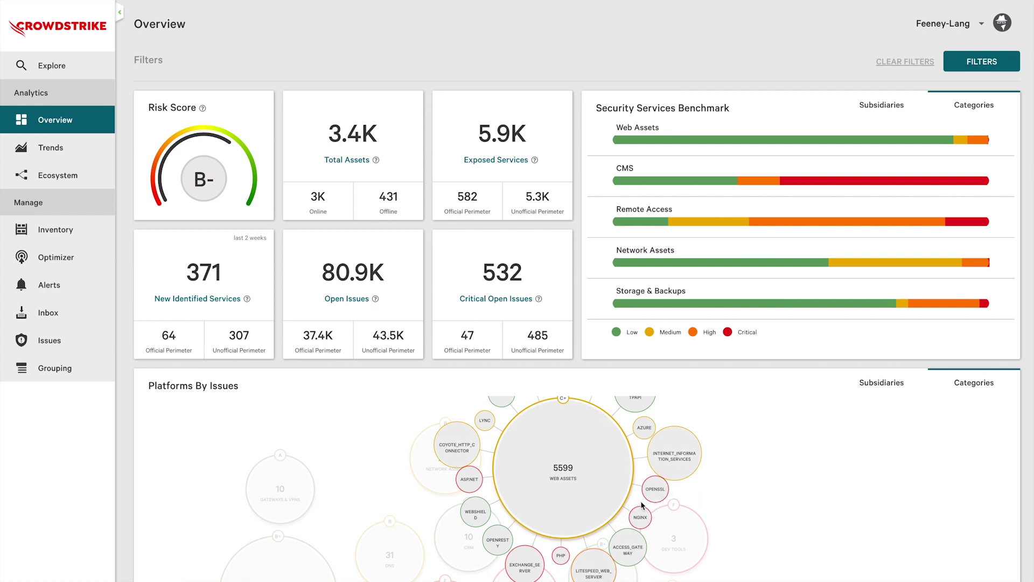
{"action": "left_click", "coordinate": [58, 176]}
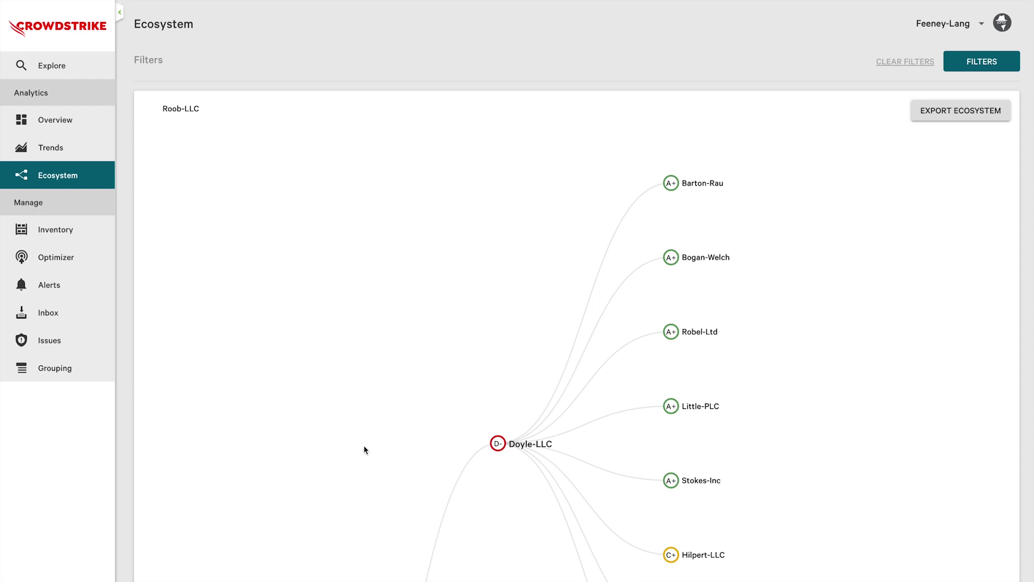
Pan and scroll the Ecosystem graph from Doyle-LLC down to the Moore-PLC branch
{"action": "left_click_drag", "start_coordinate": [821, 428], "coordinate": [828, 353]}
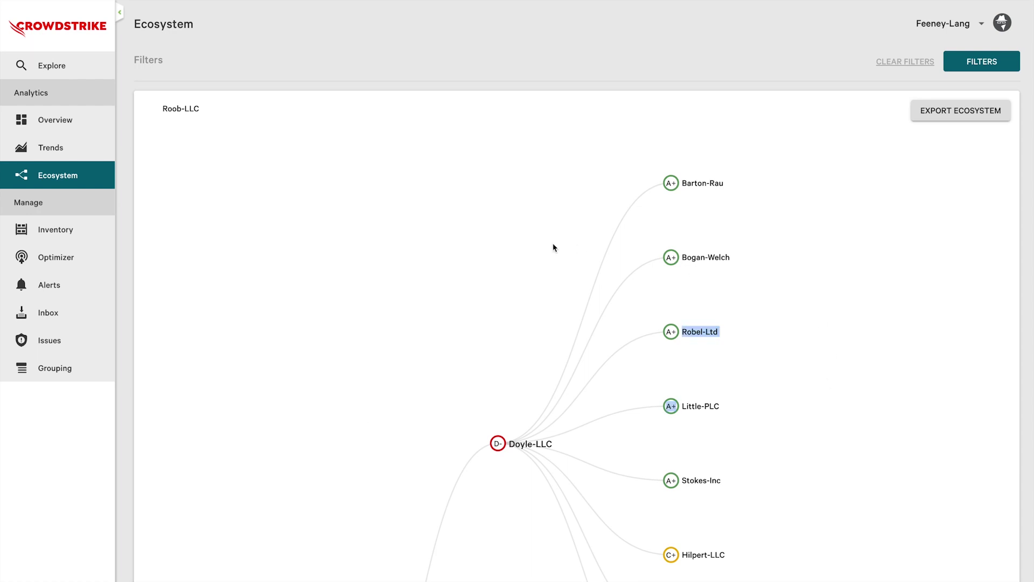
{"action": "scroll", "coordinate": [472, 254], "scroll_direction": "down", "scroll_amount": 3}
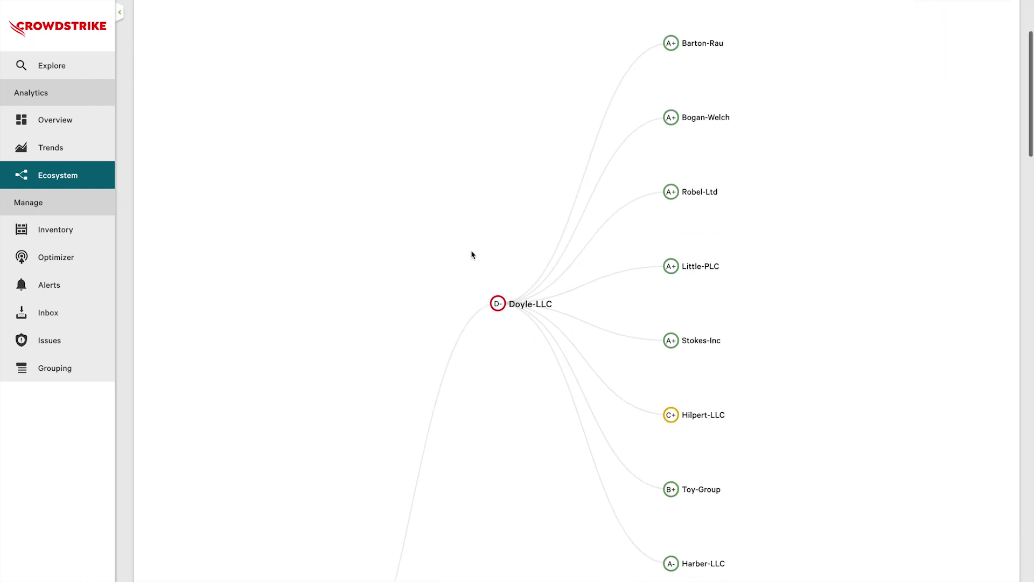
{"action": "scroll", "coordinate": [472, 254], "scroll_direction": "down", "scroll_amount": 1}
{"action": "scroll", "coordinate": [472, 255], "scroll_direction": "down", "scroll_amount": 2}
{"action": "scroll", "coordinate": [471, 255], "scroll_direction": "down", "scroll_amount": 1}
{"action": "scroll", "coordinate": [472, 255], "scroll_direction": "down", "scroll_amount": 1}
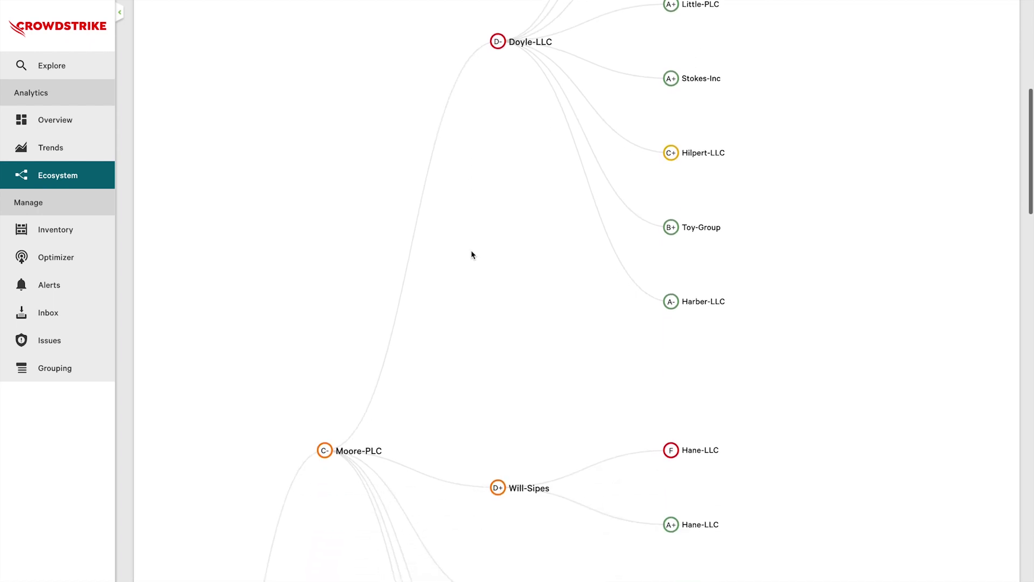
{"action": "scroll", "coordinate": [472, 254], "scroll_direction": "down", "scroll_amount": 1}
{"action": "scroll", "coordinate": [472, 253], "scroll_direction": "down", "scroll_amount": 1}
{"action": "scroll", "coordinate": [472, 254], "scroll_direction": "down", "scroll_amount": 2}
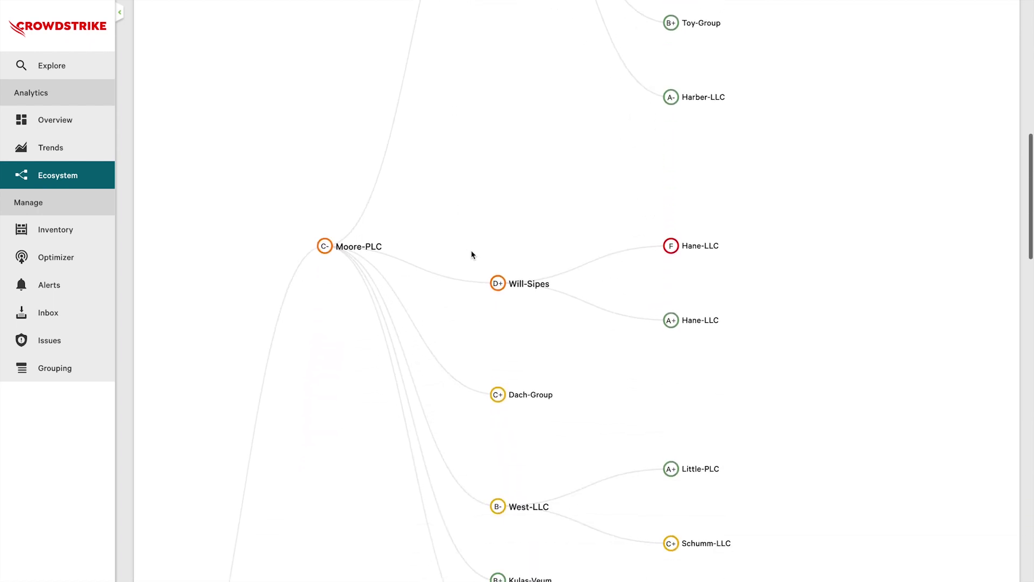
{"action": "scroll", "coordinate": [472, 255], "scroll_direction": "down", "scroll_amount": 2}
{"action": "scroll", "coordinate": [472, 255], "scroll_direction": "down", "scroll_amount": 2}
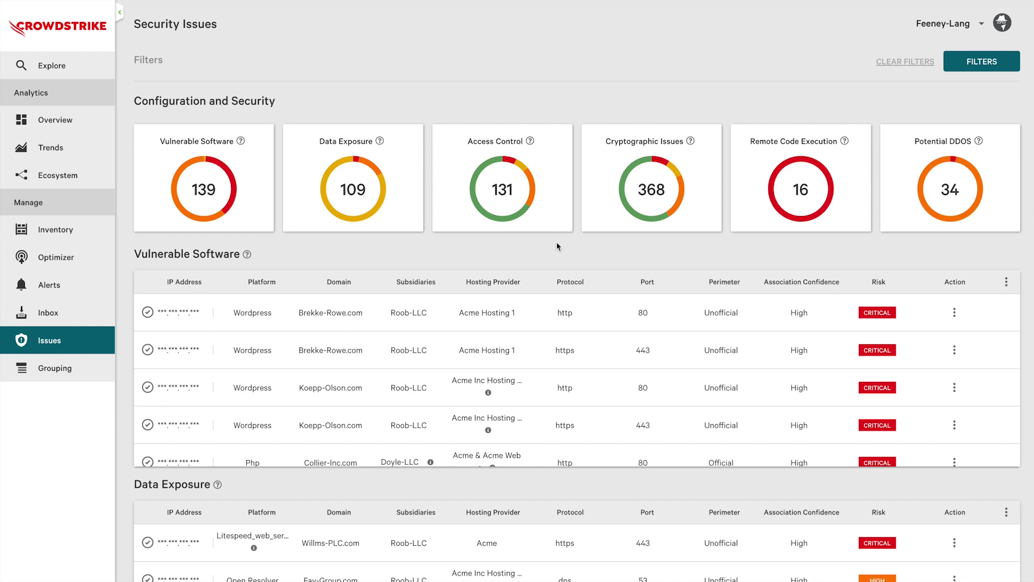
Scroll through the Vulnerable Software and Data Exposure tables, then back up
{"action": "scroll", "coordinate": [557, 243], "scroll_direction": "down", "scroll_amount": 1}
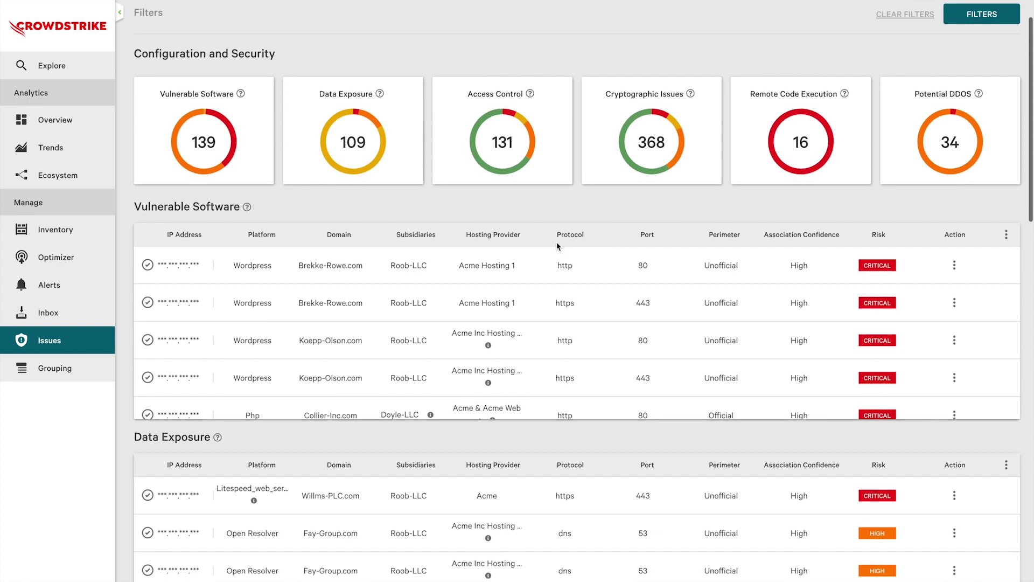
{"action": "scroll", "coordinate": [557, 246], "scroll_direction": "down", "scroll_amount": 2}
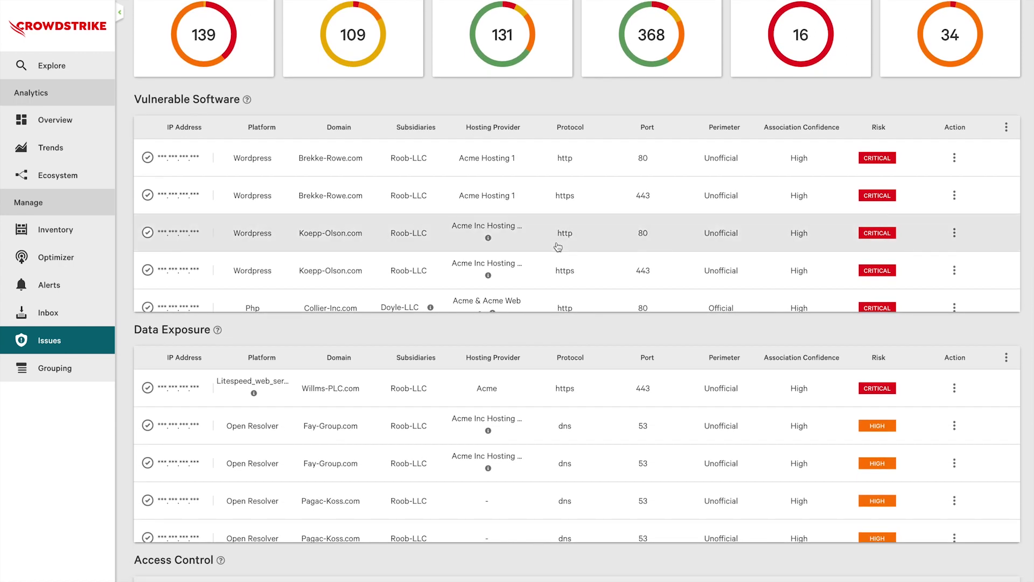
{"action": "scroll", "coordinate": [579, 341], "scroll_direction": "up", "scroll_amount": 3}
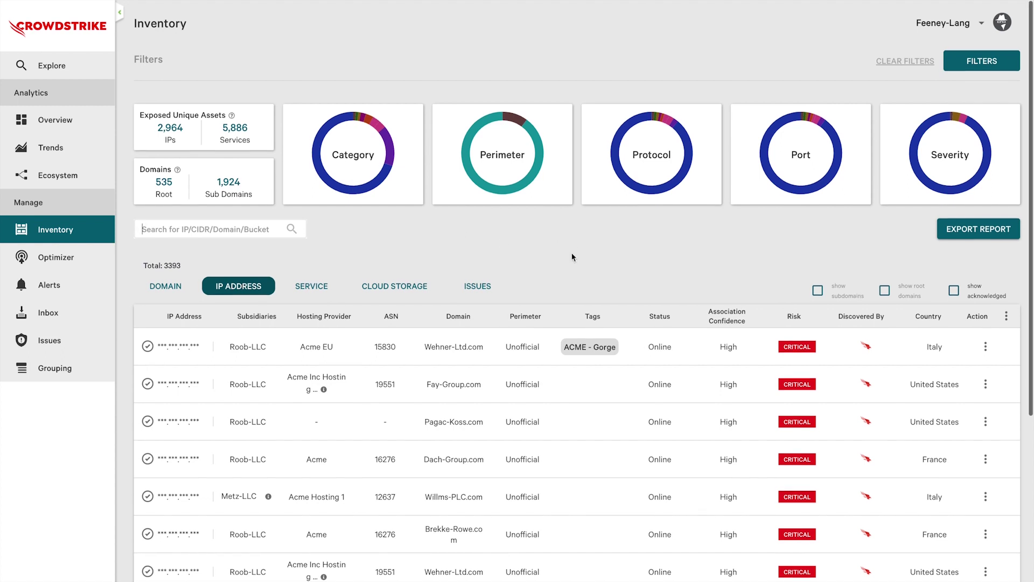
Scroll through the Inventory's IP address list of 3393 exposed assets
{"action": "scroll", "coordinate": [573, 257], "scroll_direction": "down", "scroll_amount": 1}
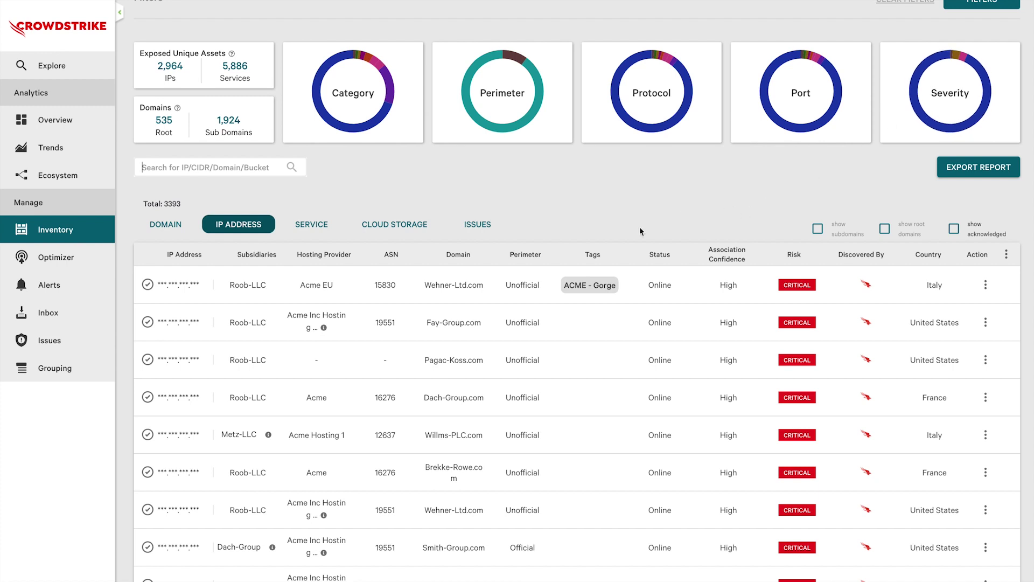
{"action": "scroll", "coordinate": [563, 365], "scroll_direction": "down", "scroll_amount": 2}
{"action": "scroll", "coordinate": [564, 365], "scroll_direction": "down", "scroll_amount": 2}
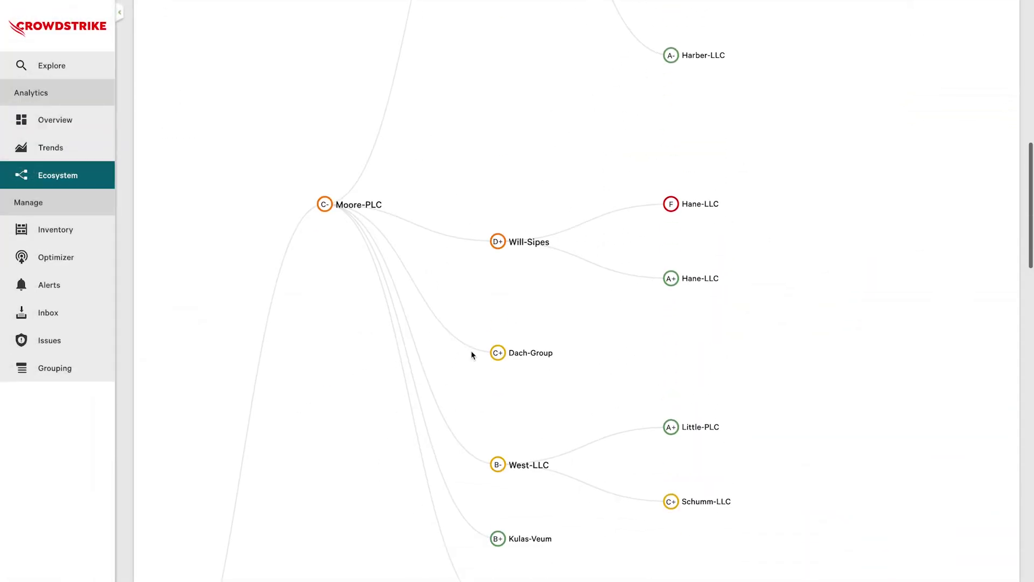
{"action": "scroll", "coordinate": [472, 354], "scroll_direction": "up", "scroll_amount": 1}
Show Hane-LLC's 18 services in the Inventory Service view via its Ecosystem node, scrolled to top
{"action": "left_click", "coordinate": [695, 278]}
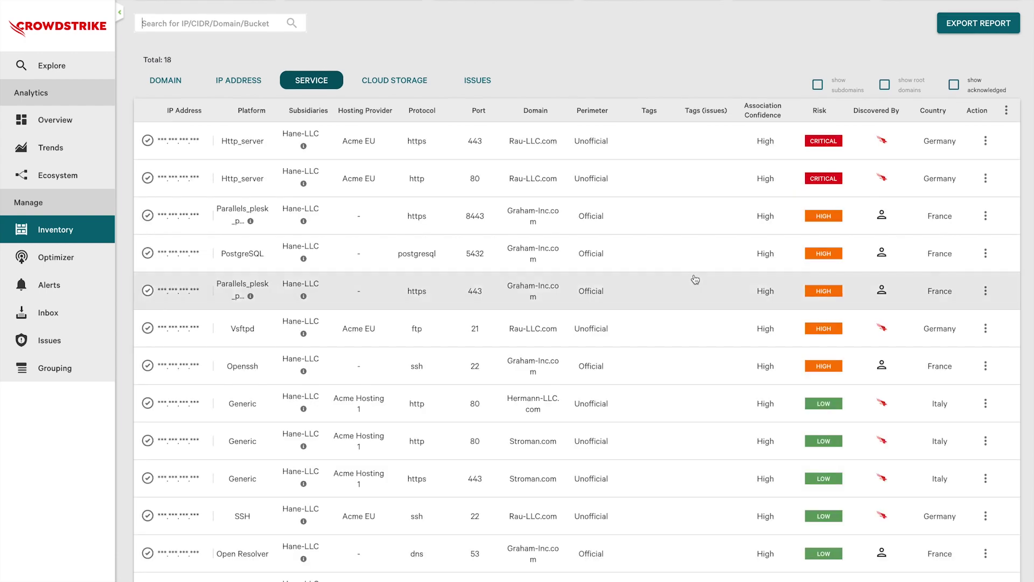
{"action": "scroll", "coordinate": [695, 279], "scroll_direction": "up", "scroll_amount": 2}
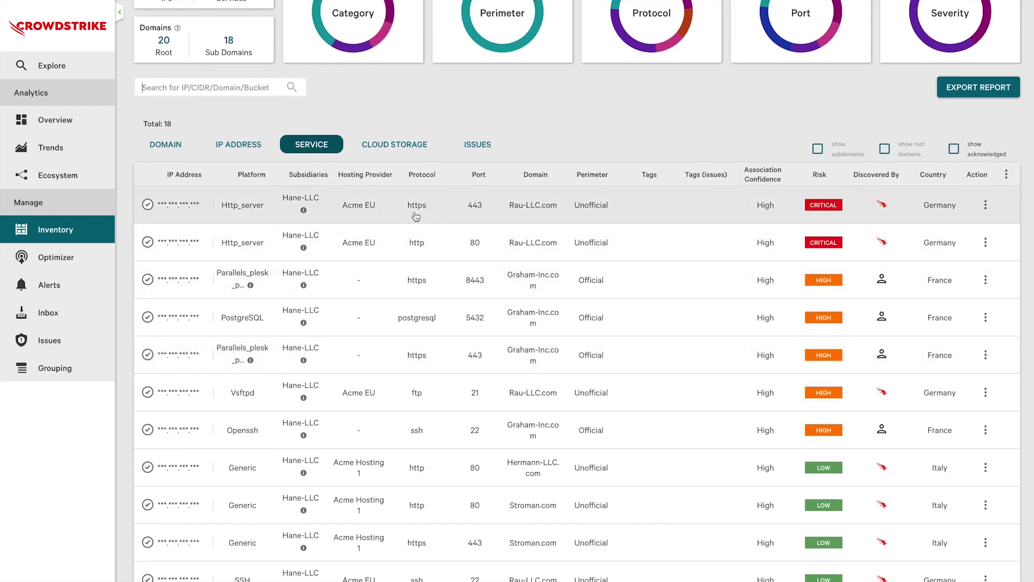
{"action": "scroll", "coordinate": [416, 217], "scroll_direction": "up", "scroll_amount": 5}
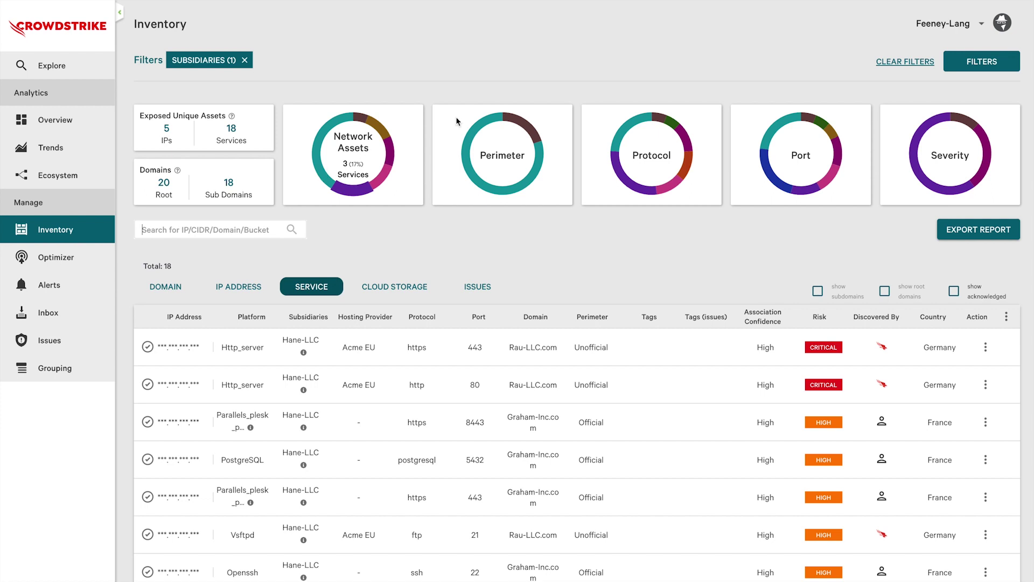
{"action": "mouse_move", "coordinate": [528, 185]}
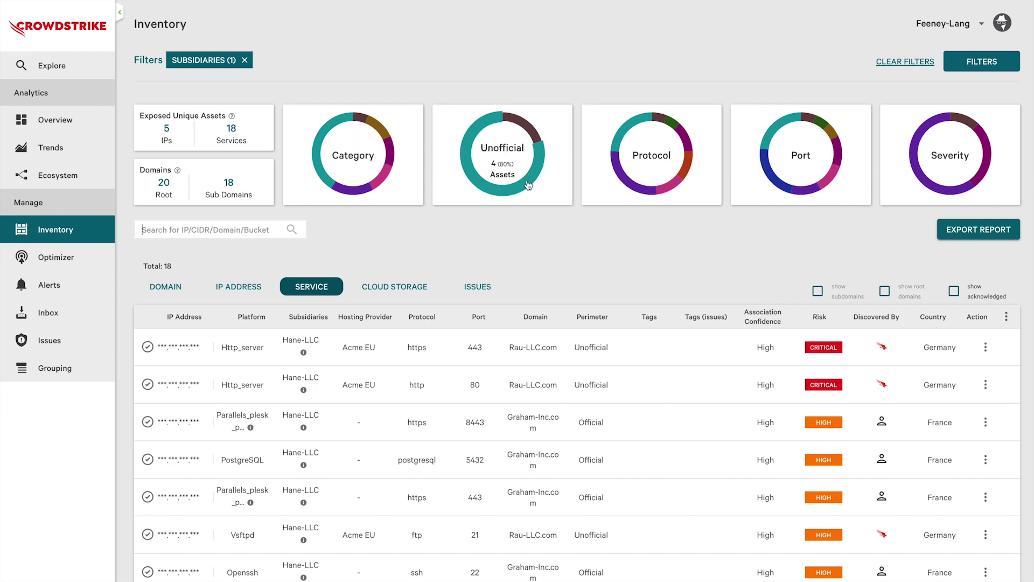
Review the first Hane-LLC service's HTTPS vulnerability and SSH port 22 Information Exposure issues
{"action": "left_click", "coordinate": [450, 350]}
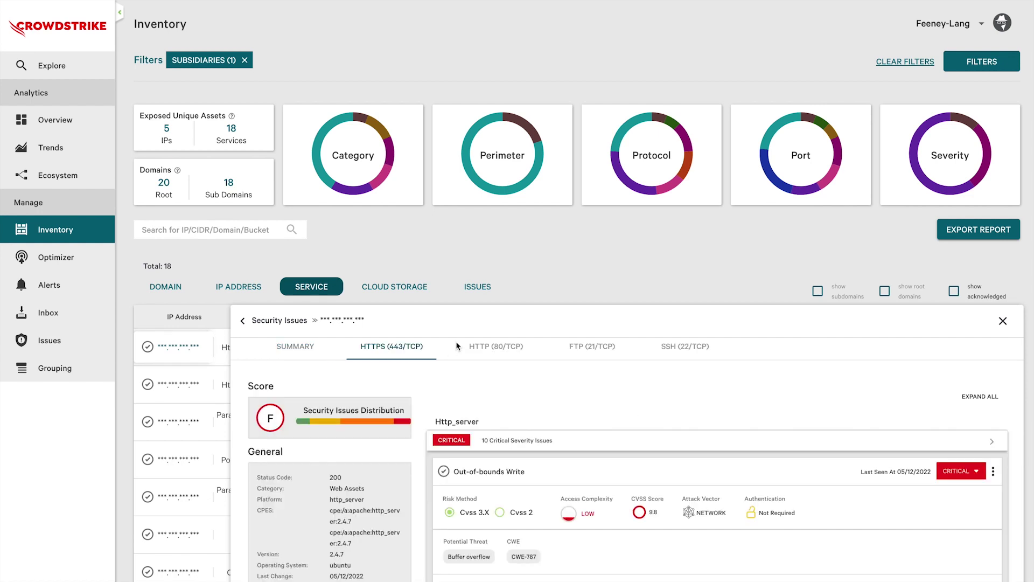
{"action": "scroll", "coordinate": [559, 386], "scroll_direction": "down", "scroll_amount": 2}
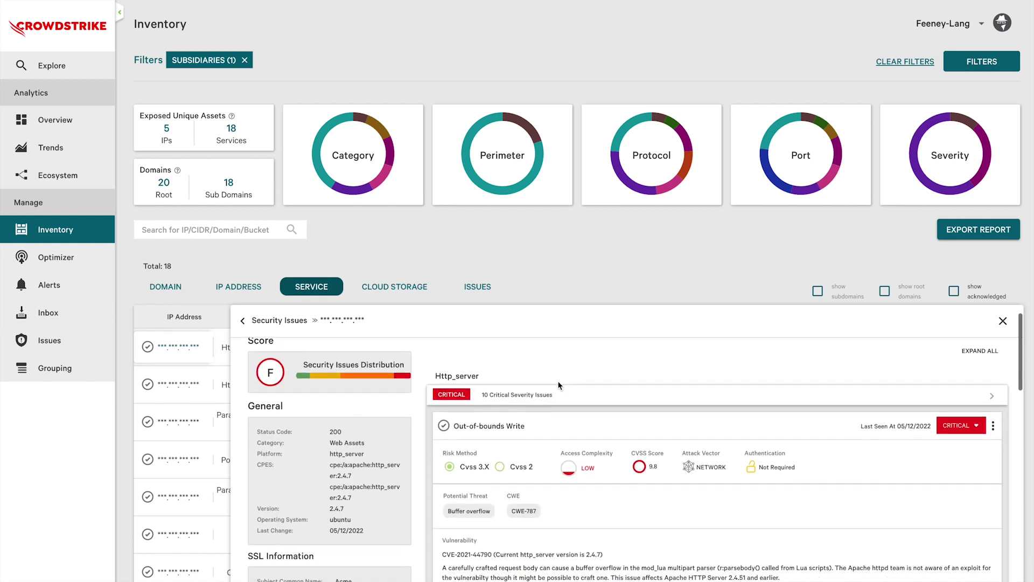
{"action": "scroll", "coordinate": [559, 386], "scroll_direction": "down", "scroll_amount": 1}
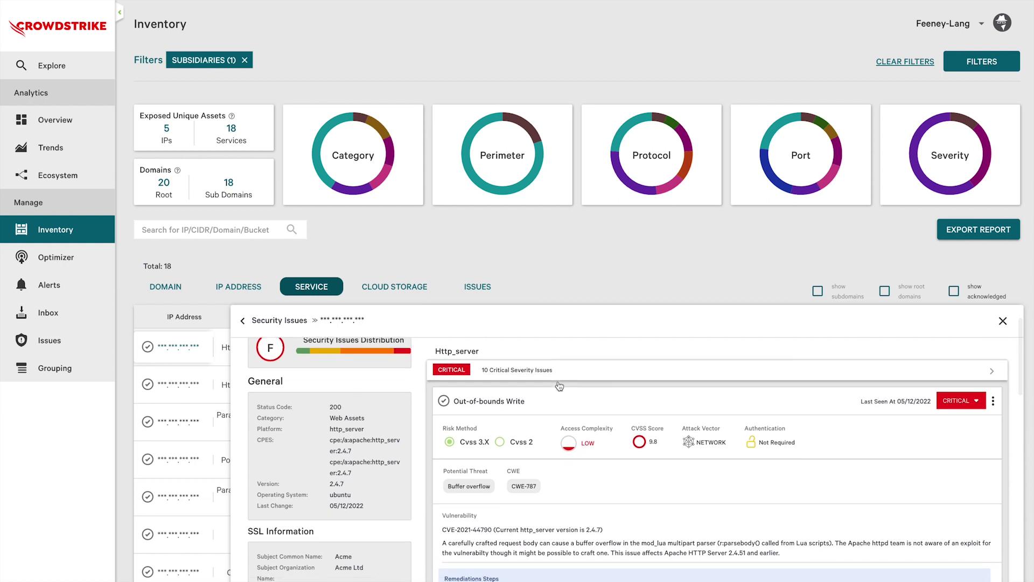
{"action": "scroll", "coordinate": [560, 385], "scroll_direction": "up", "scroll_amount": 1}
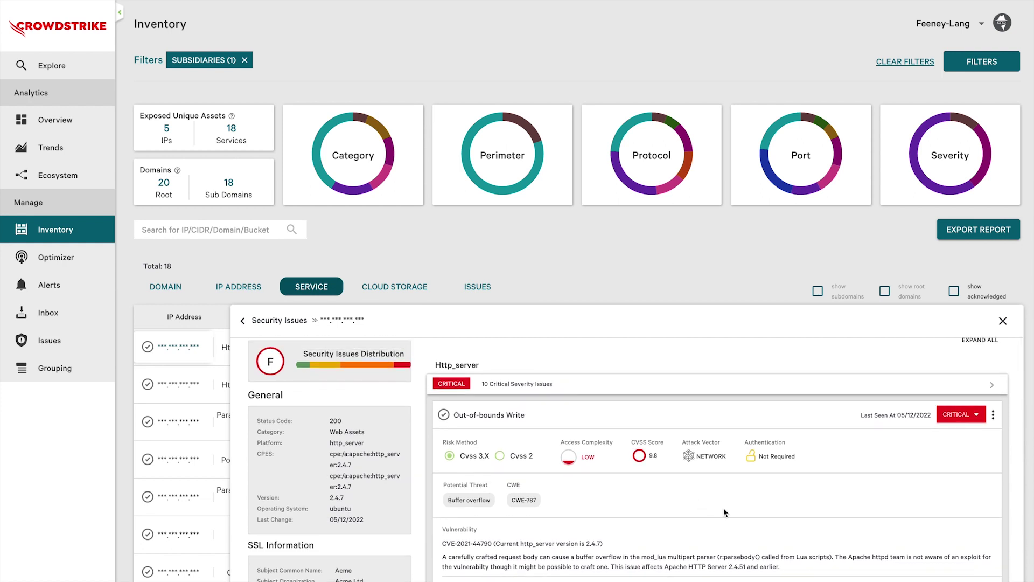
{"action": "scroll", "coordinate": [724, 511], "scroll_direction": "down", "scroll_amount": 3}
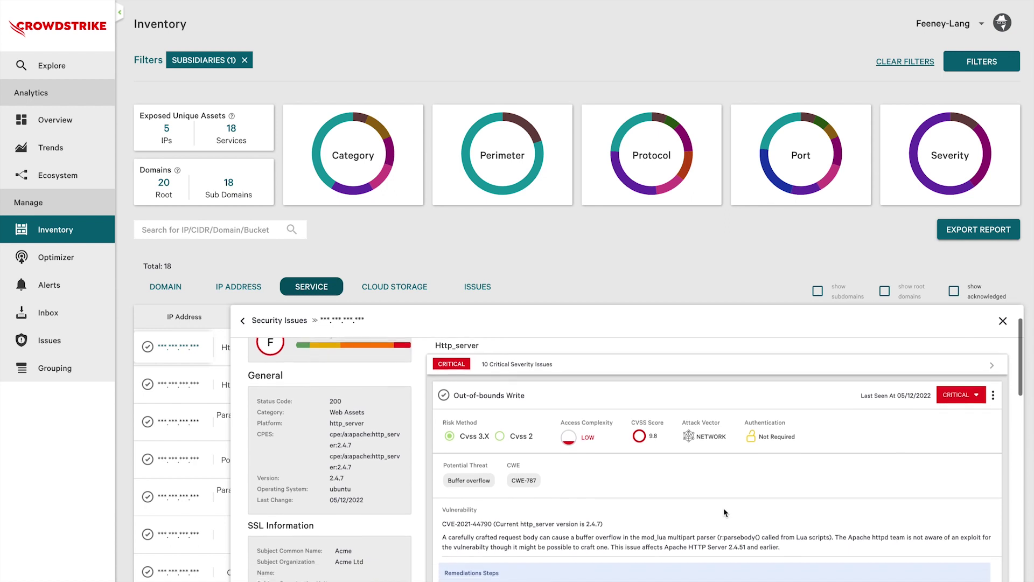
{"action": "scroll", "coordinate": [725, 511], "scroll_direction": "down", "scroll_amount": 1}
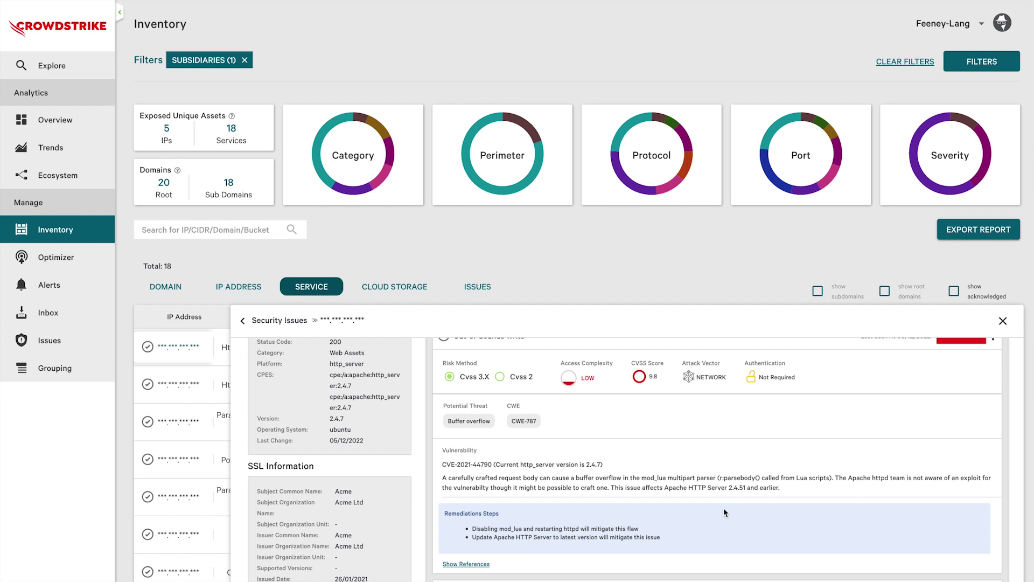
{"action": "scroll", "coordinate": [723, 509], "scroll_direction": "down", "scroll_amount": 5}
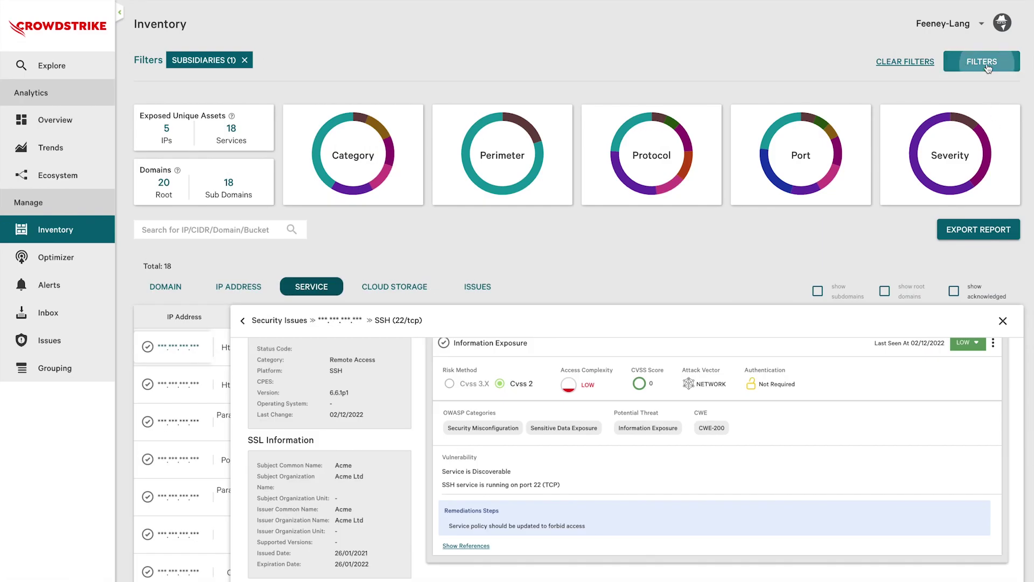
{"action": "left_click", "coordinate": [983, 63]}
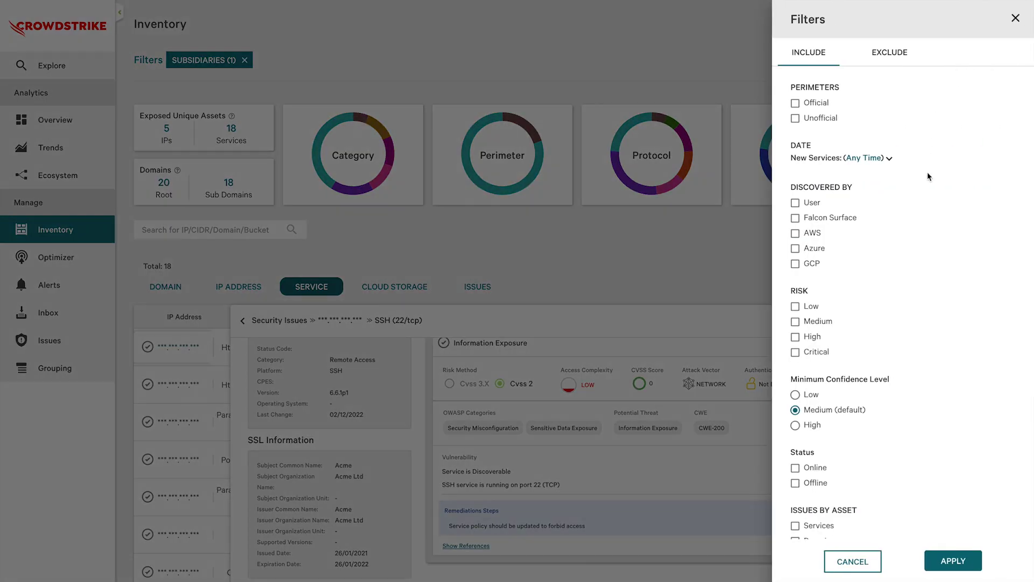
Scroll the Filters panel down through perimeter, risk, status, CWE and OWASP include options
{"action": "scroll", "coordinate": [929, 431], "scroll_direction": "down", "scroll_amount": 3}
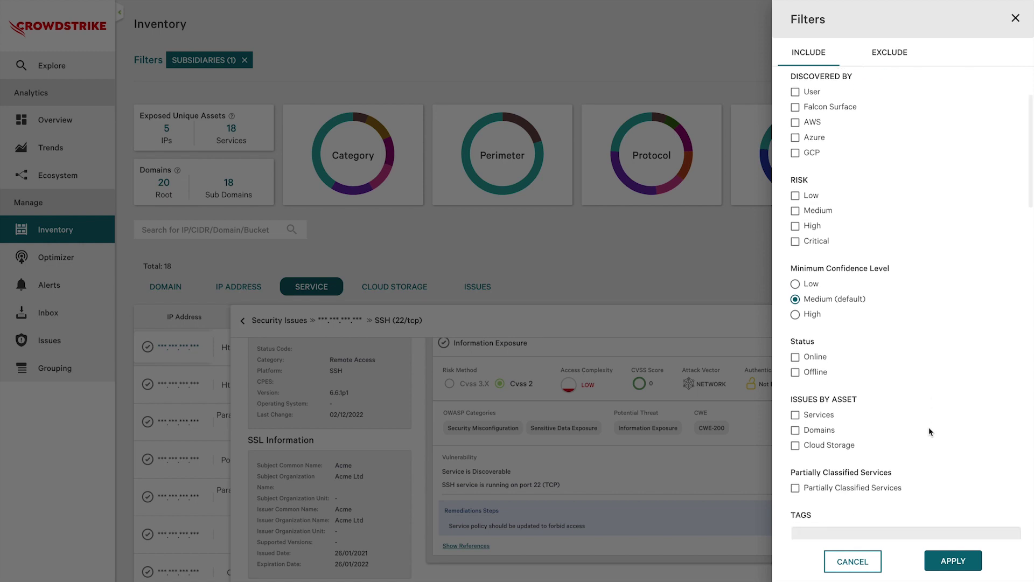
{"action": "scroll", "coordinate": [929, 431], "scroll_direction": "down", "scroll_amount": 1}
{"action": "scroll", "coordinate": [928, 431], "scroll_direction": "down", "scroll_amount": 4}
{"action": "scroll", "coordinate": [929, 431], "scroll_direction": "down", "scroll_amount": 2}
{"action": "scroll", "coordinate": [928, 431], "scroll_direction": "down", "scroll_amount": 1}
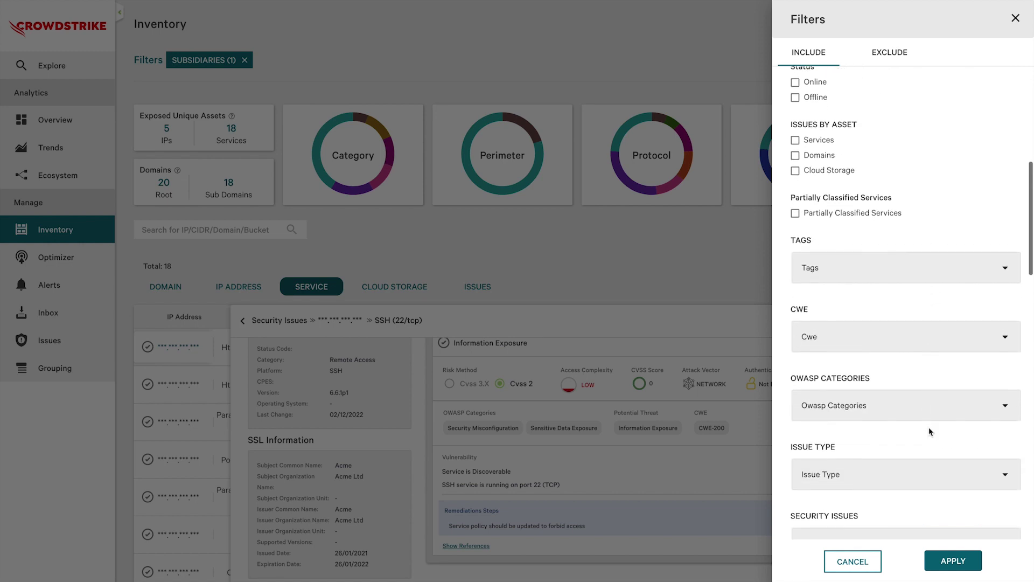
{"action": "scroll", "coordinate": [929, 431], "scroll_direction": "down", "scroll_amount": 1}
{"action": "scroll", "coordinate": [930, 432], "scroll_direction": "down", "scroll_amount": 2}
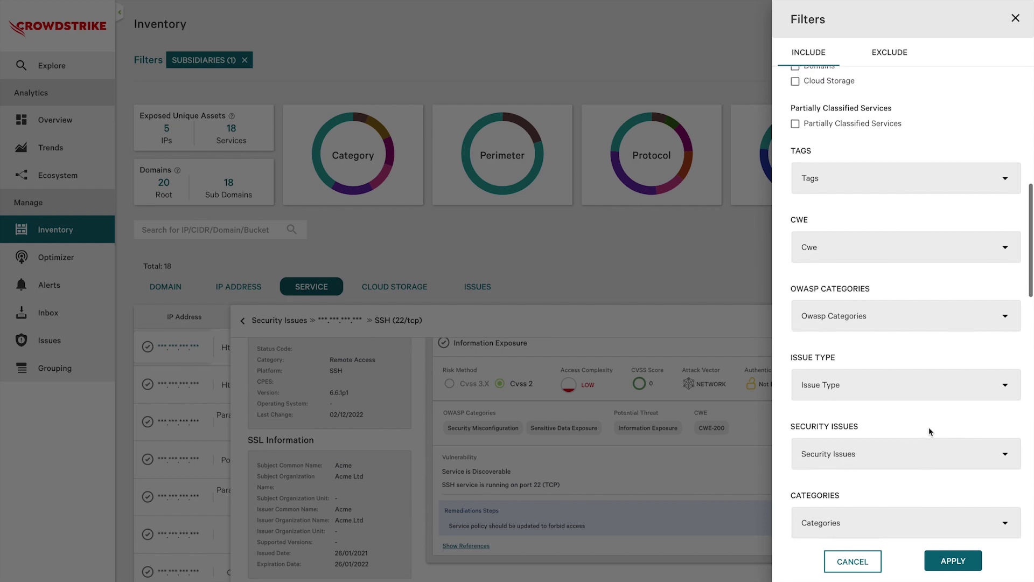